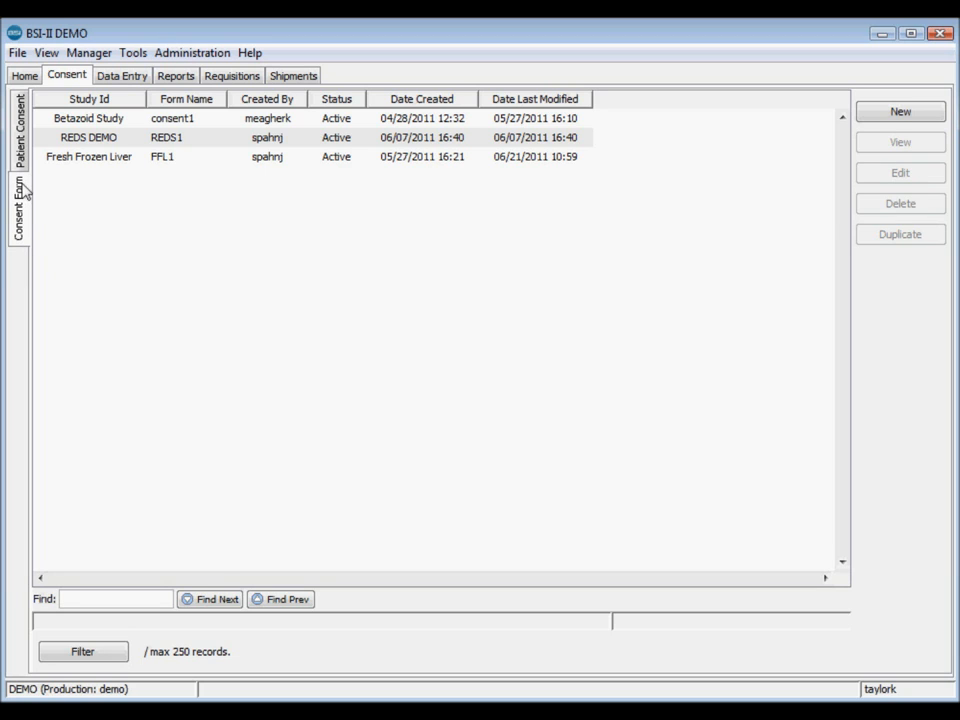
- Create a new consent form named 'Consent Form 1' under study BETA (Betazoid Study)
click(898, 115)
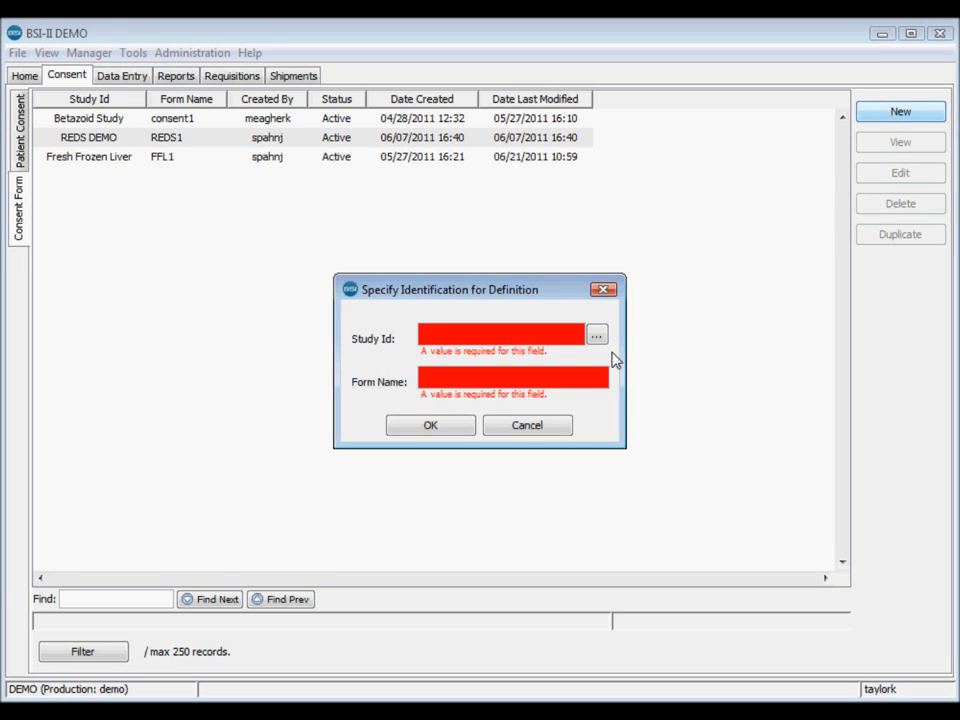
click(596, 337)
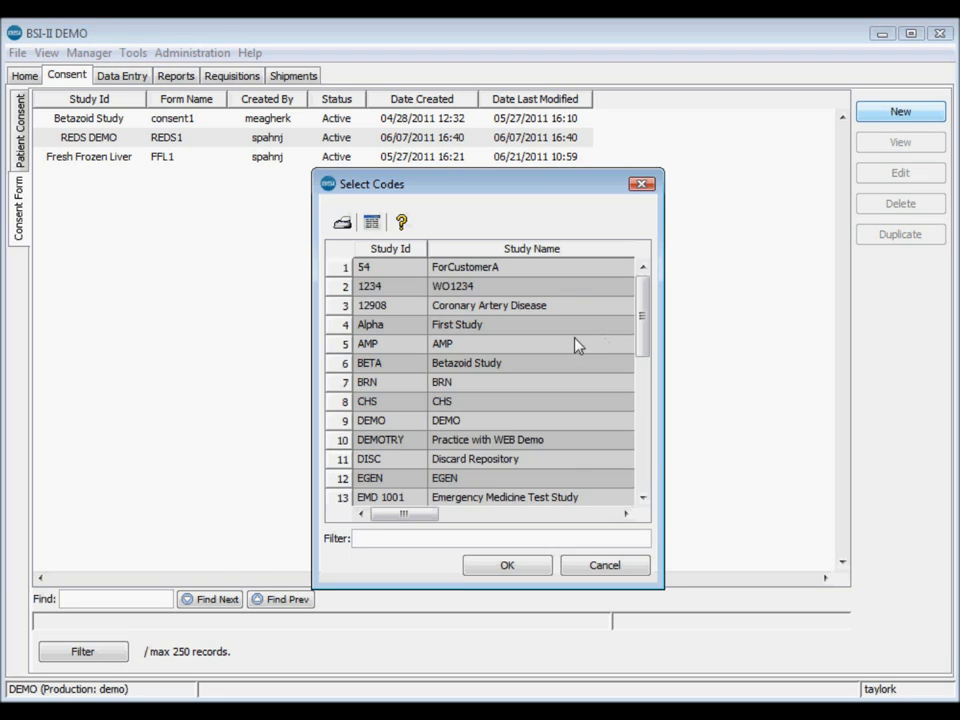
double_click(519, 366)
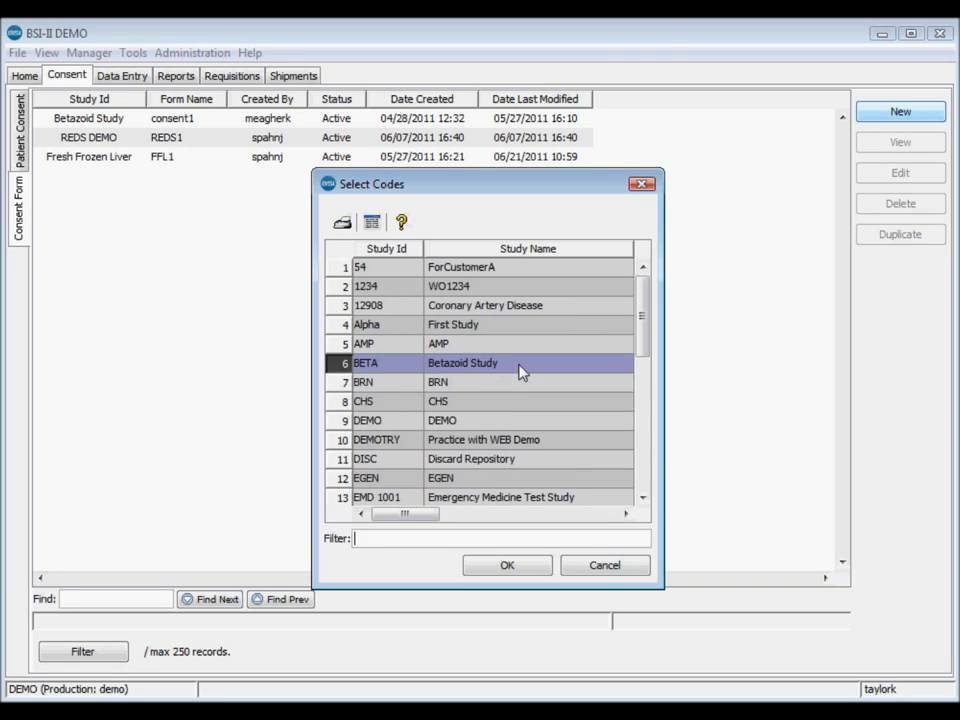
text(Consent Form 1)
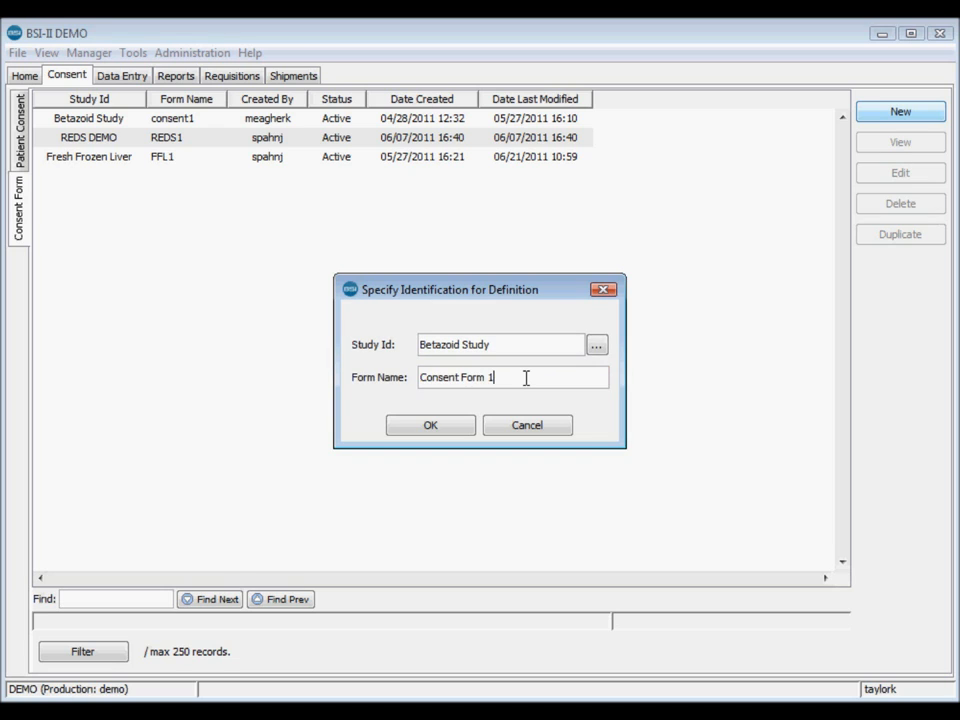
click(444, 425)
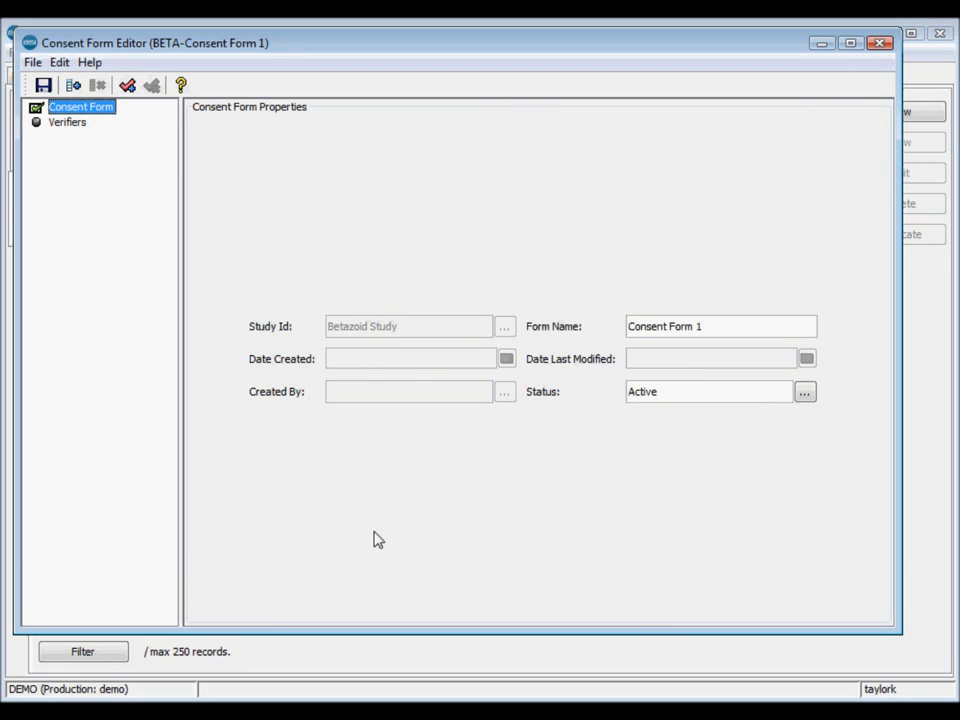
- Add a required field named 'Age' with field type Integer to Consent Form 1
click(73, 87)
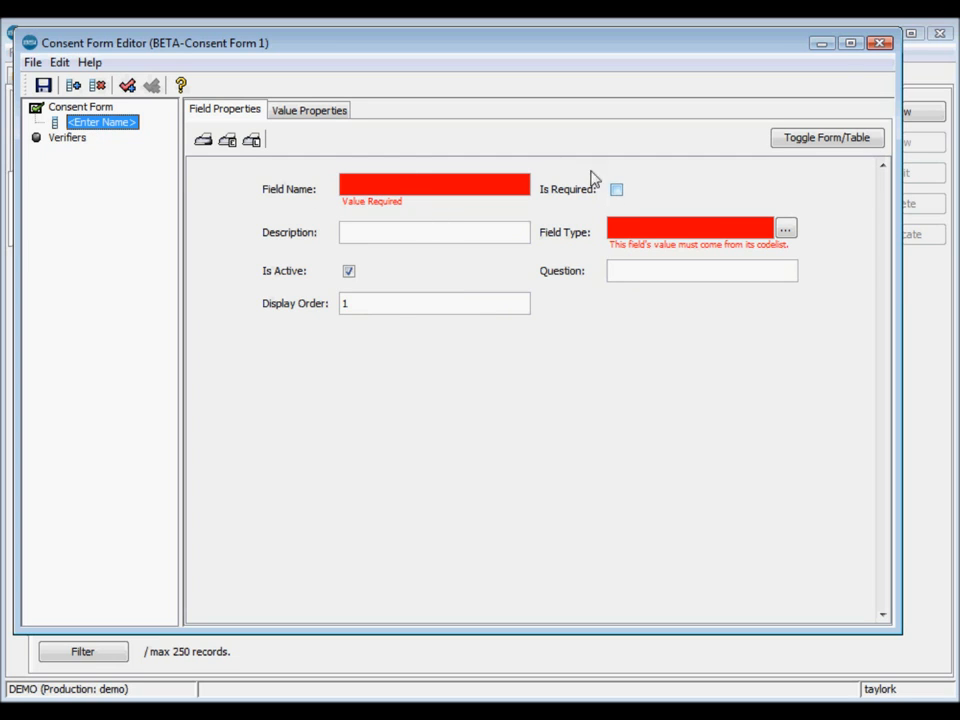
click(285, 114)
click(229, 112)
click(356, 187)
text(Age)
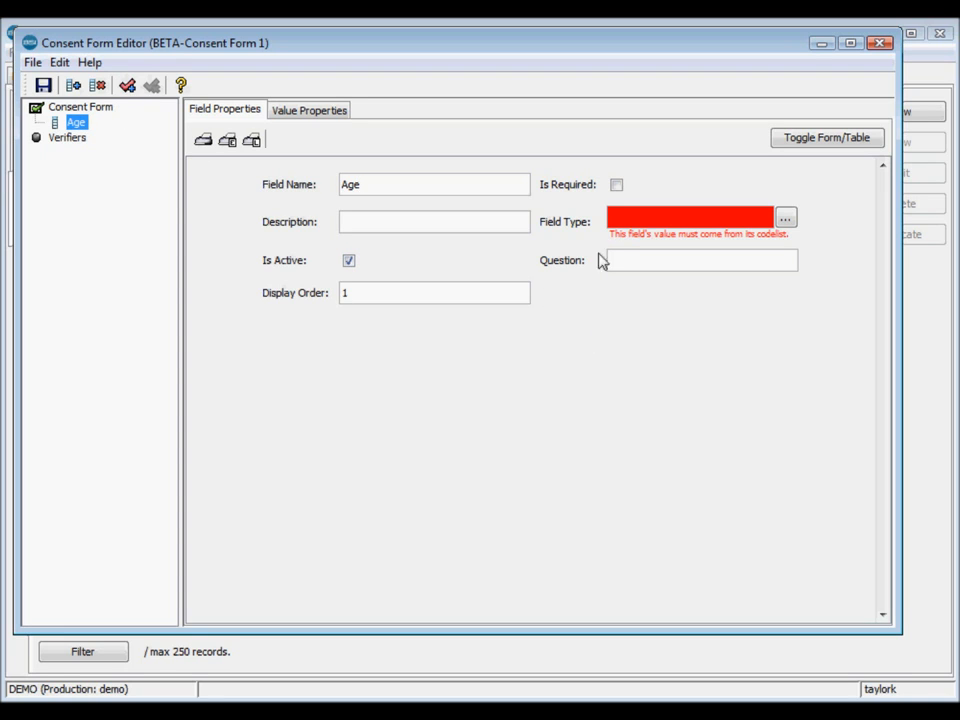
click(617, 185)
click(787, 221)
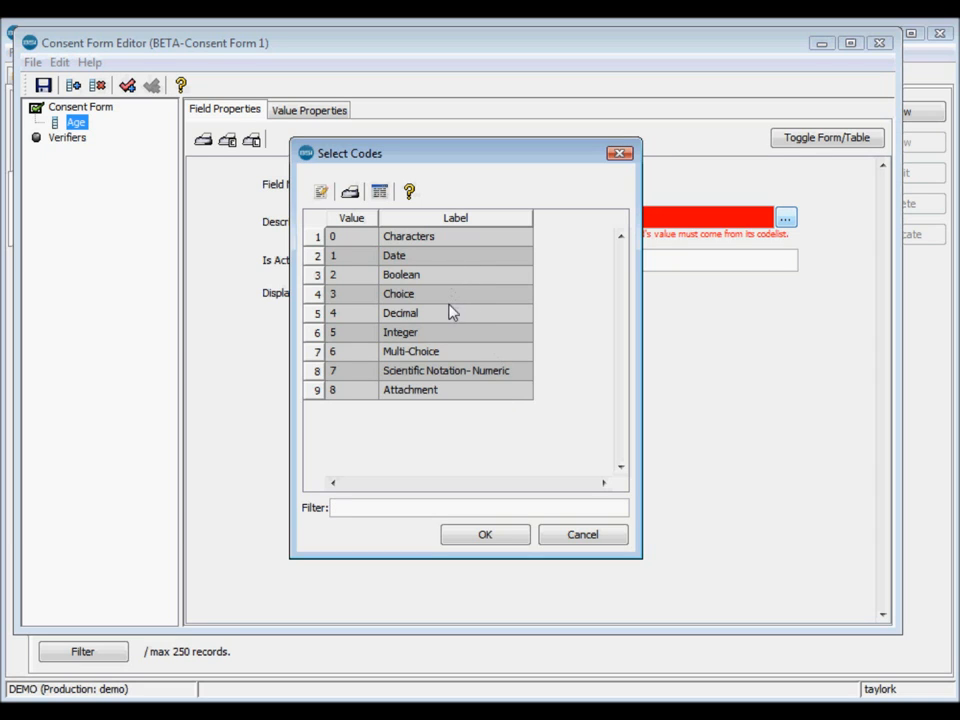
click(452, 334)
click(485, 535)
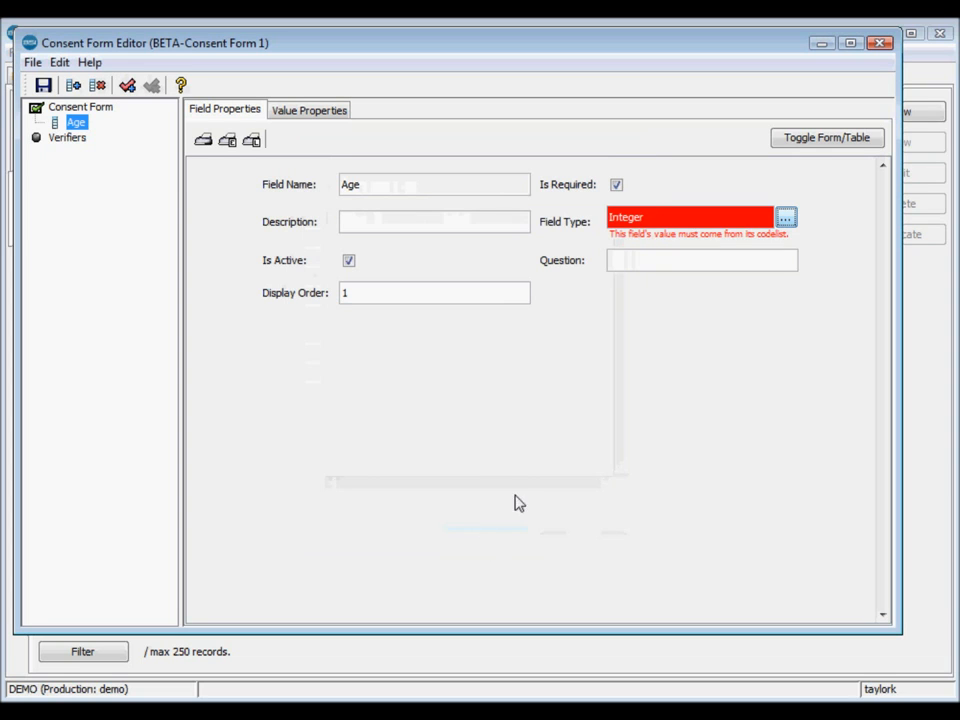
click(651, 257)
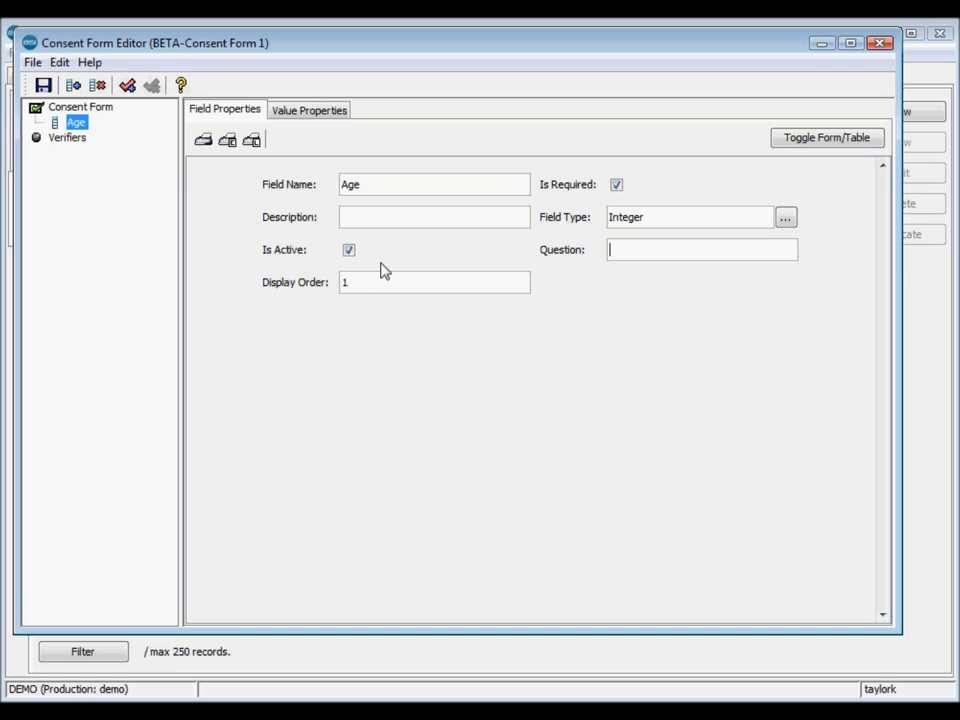
- Add a second required field named 'Consent Field' of type Boolean
click(74, 86)
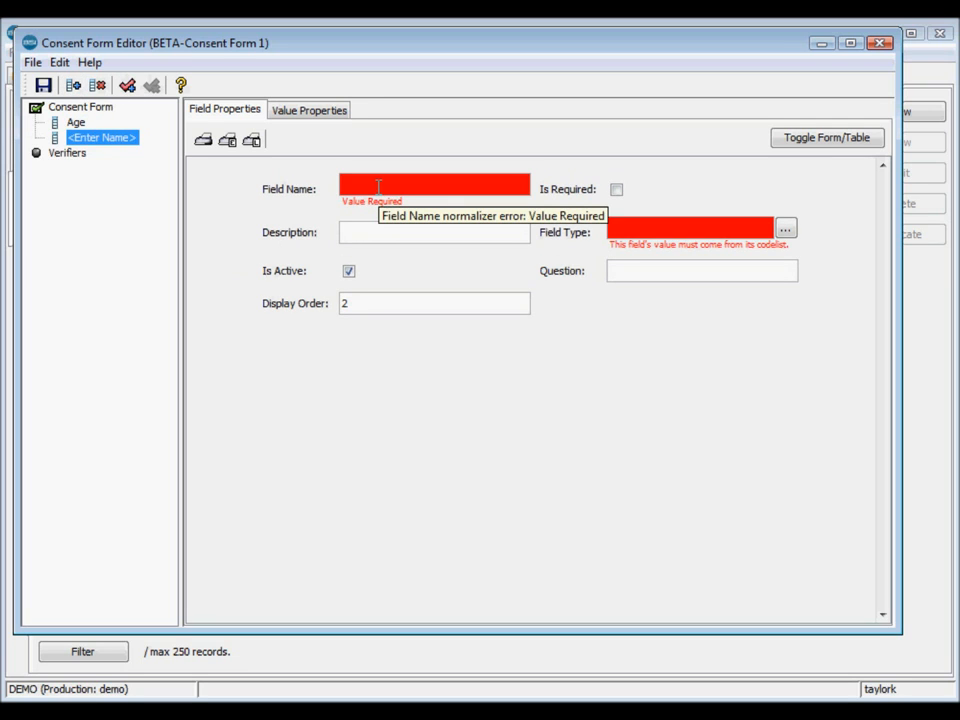
click(378, 188)
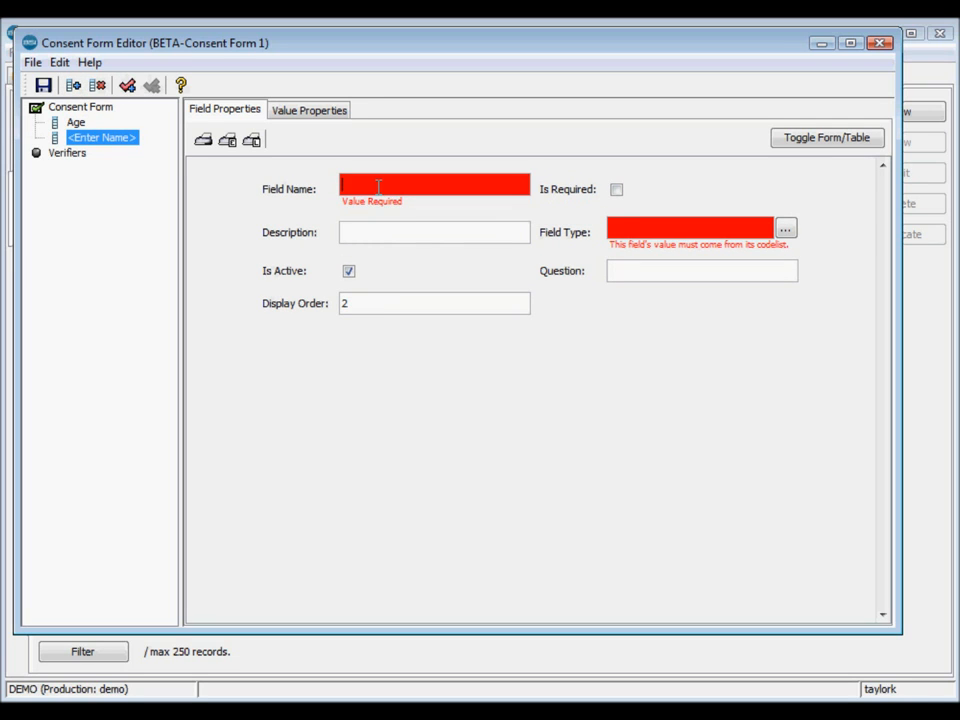
text(Consent Field)
click(616, 186)
click(789, 219)
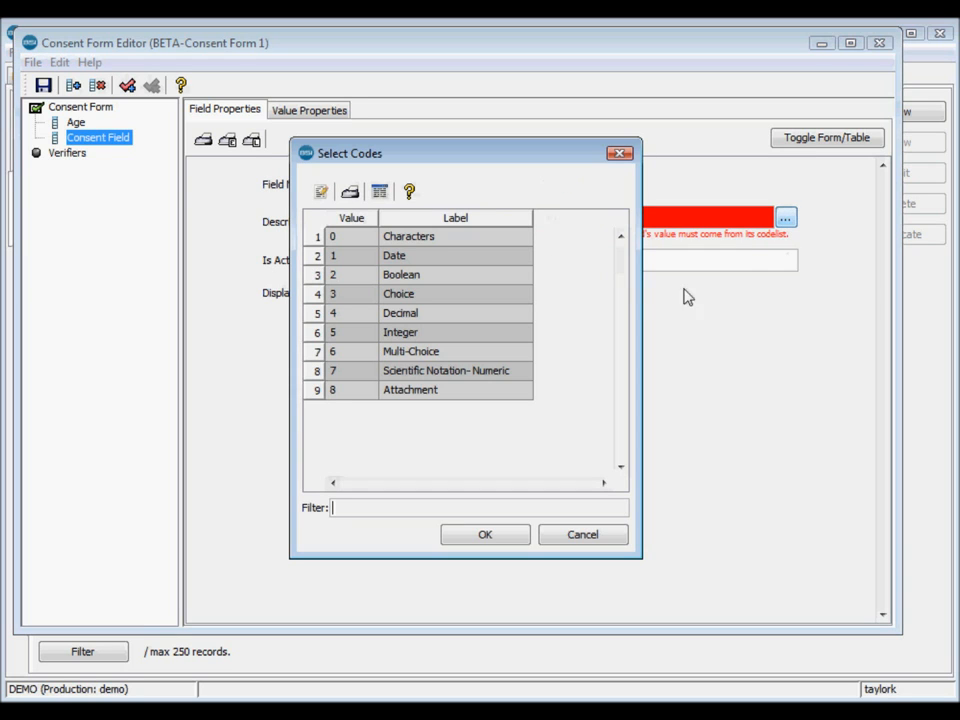
double_click(486, 276)
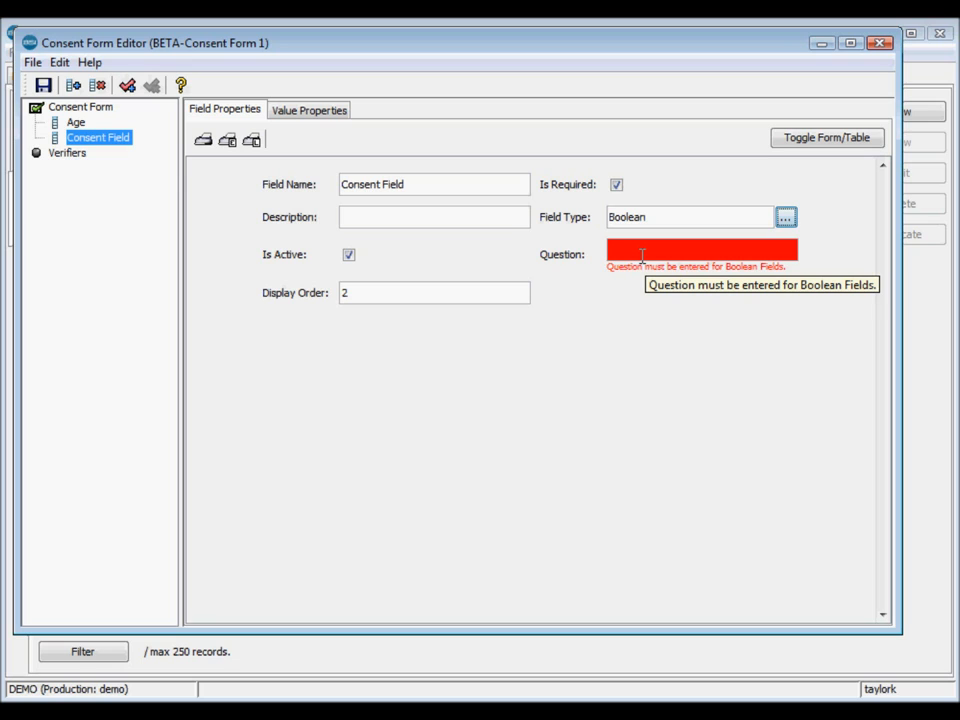
- Set its question to 'Do you consent to expierimental use of your specimens?' and open Verifiers
click(642, 254)
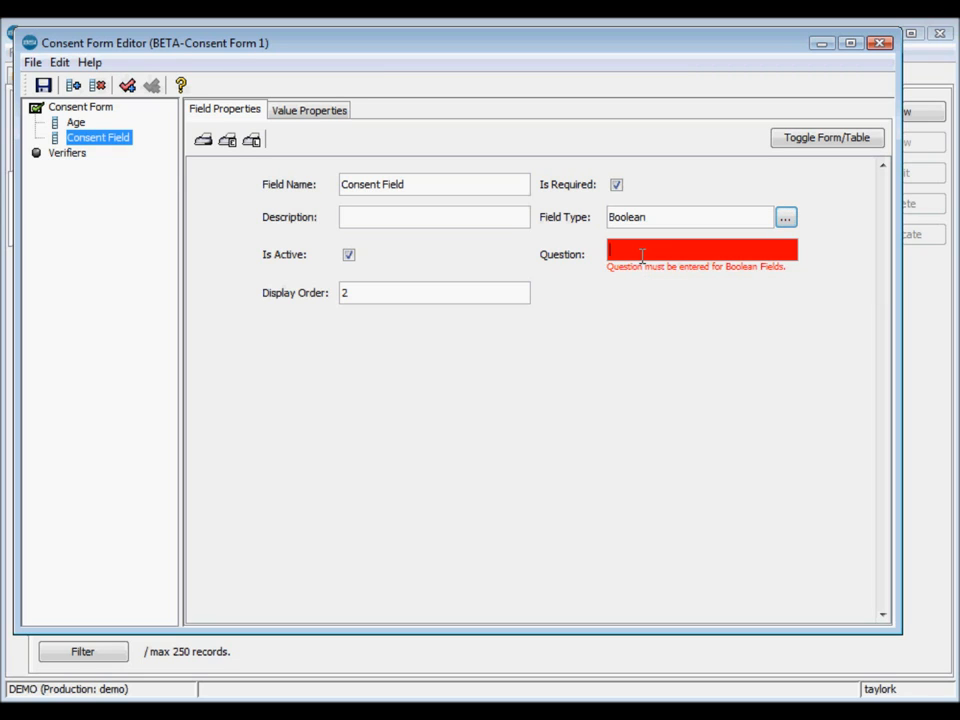
text(Do you co)
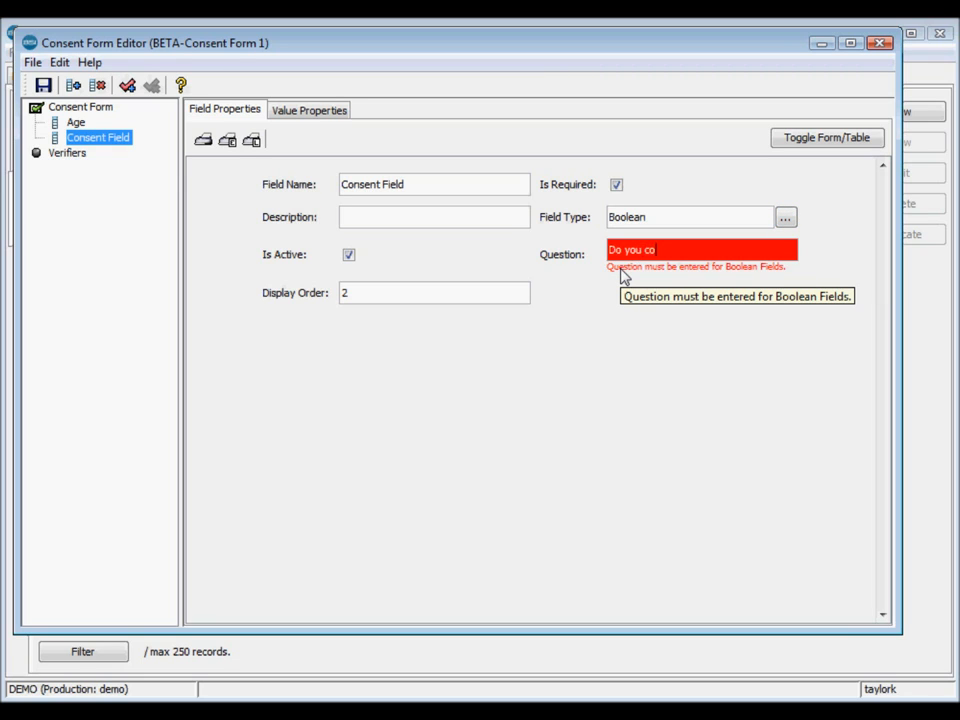
text(nsent to expier)
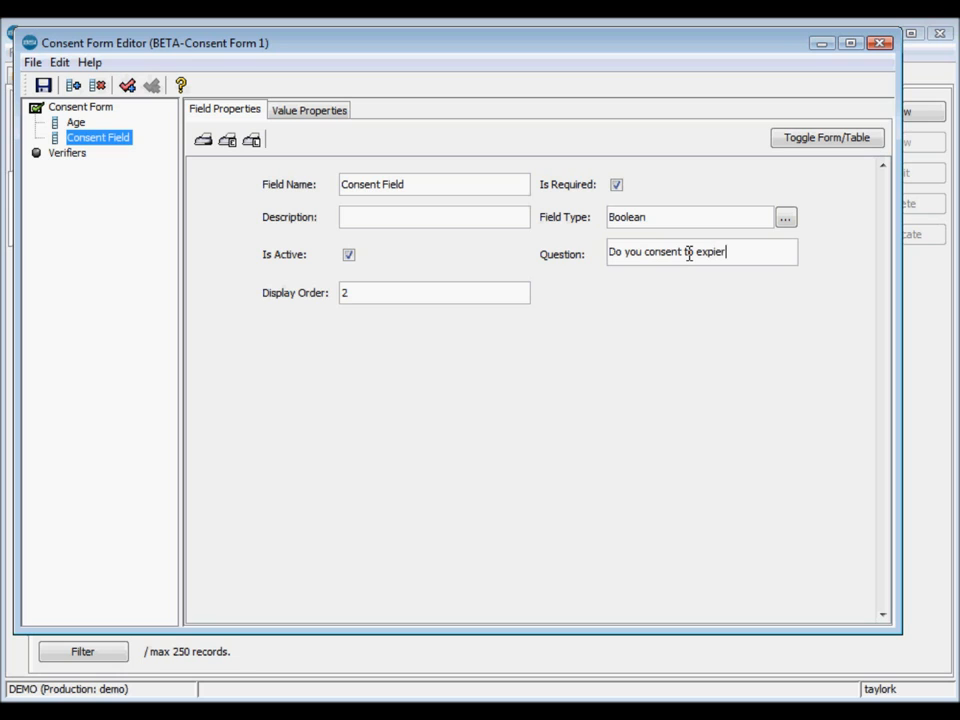
text(imental use of your specimens?)
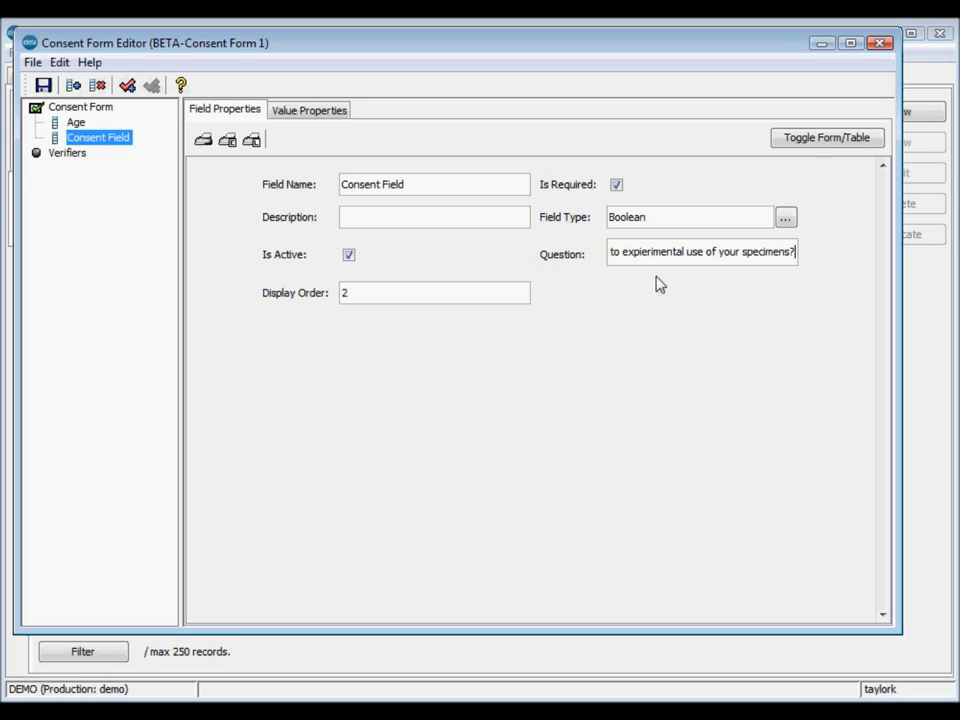
click(68, 155)
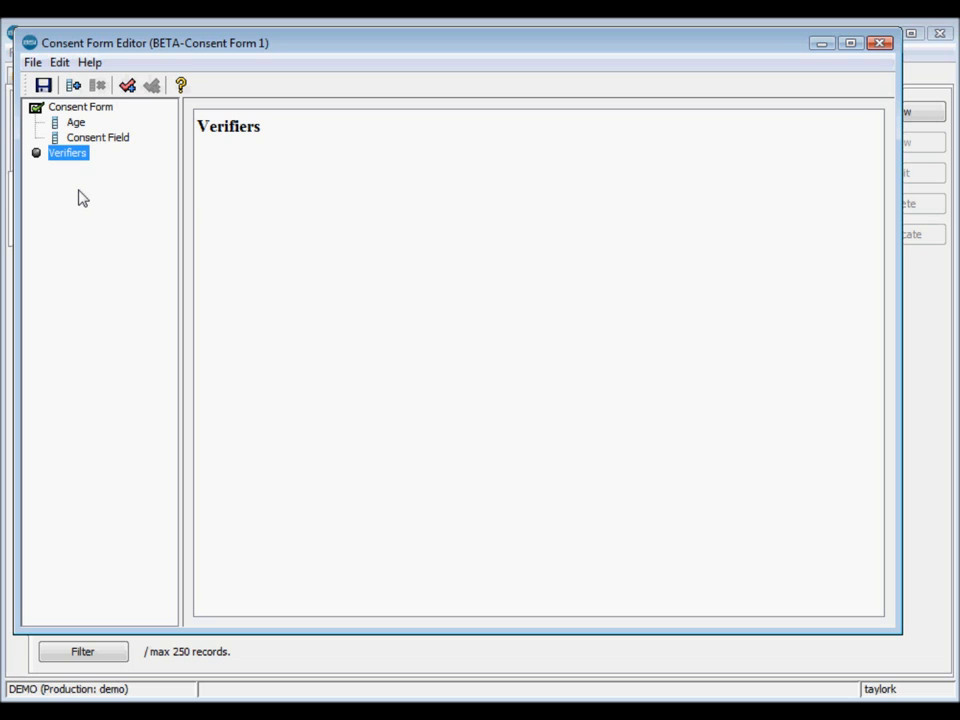
- Add 'Age verifier' with Warning severity and the message 'The patient's age is too low.'
click(139, 93)
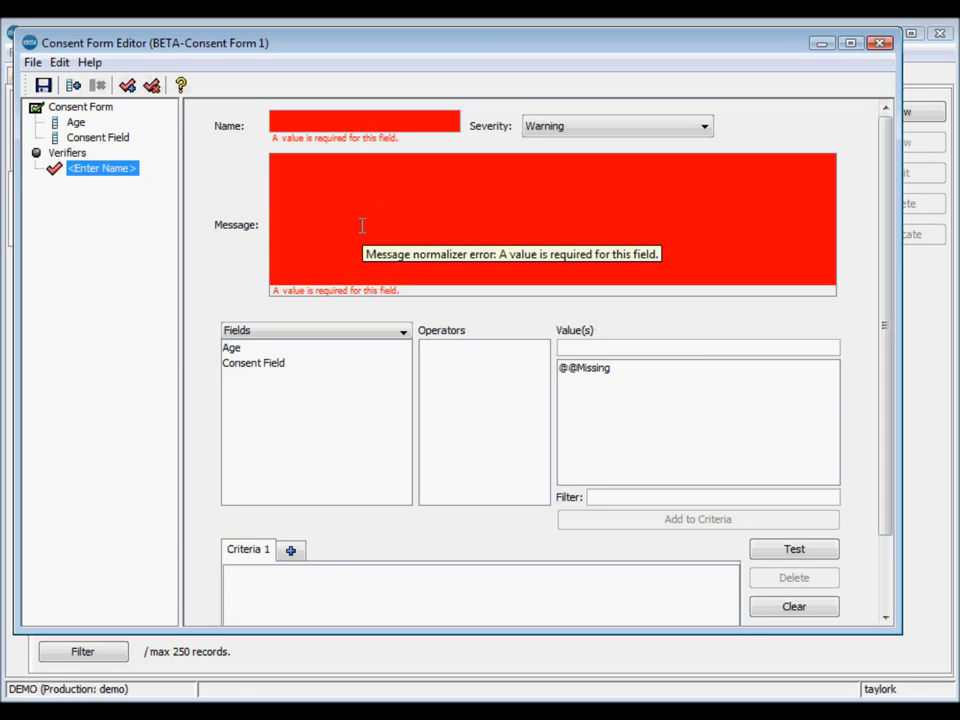
text(Ag)
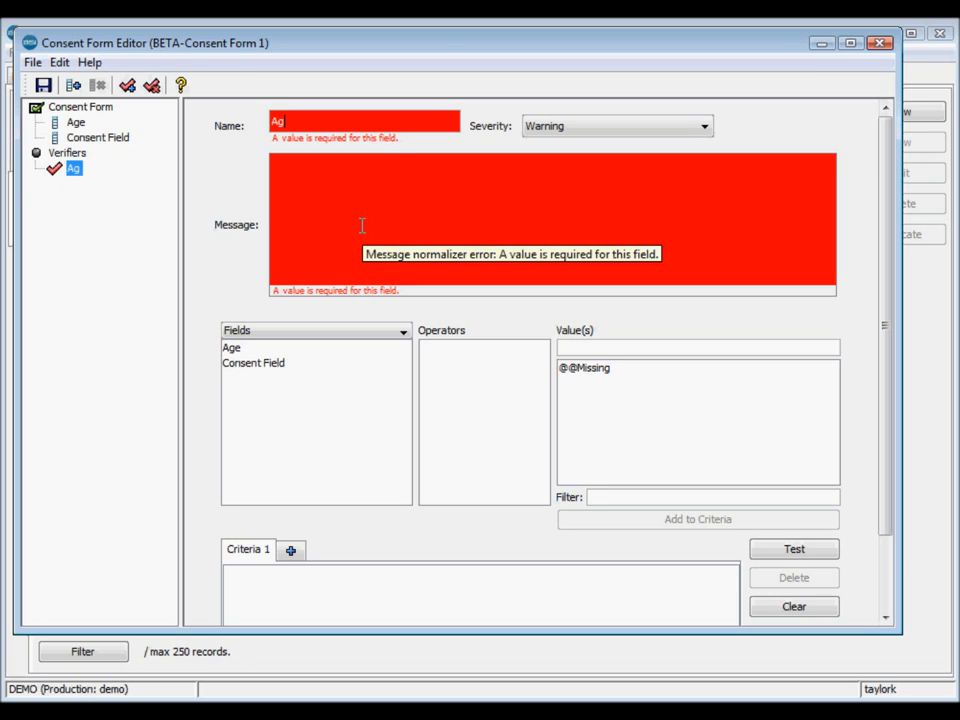
text(e ver)
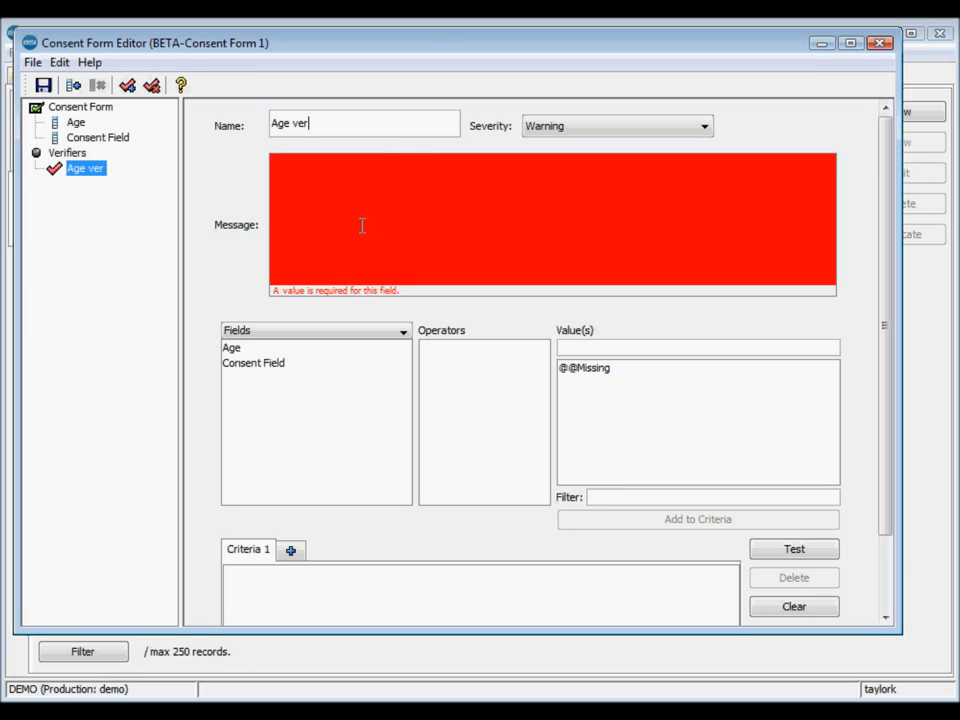
text(ifier)
click(602, 130)
click(602, 130)
click(521, 236)
text(Th)
key(BackSpace)
text(he )
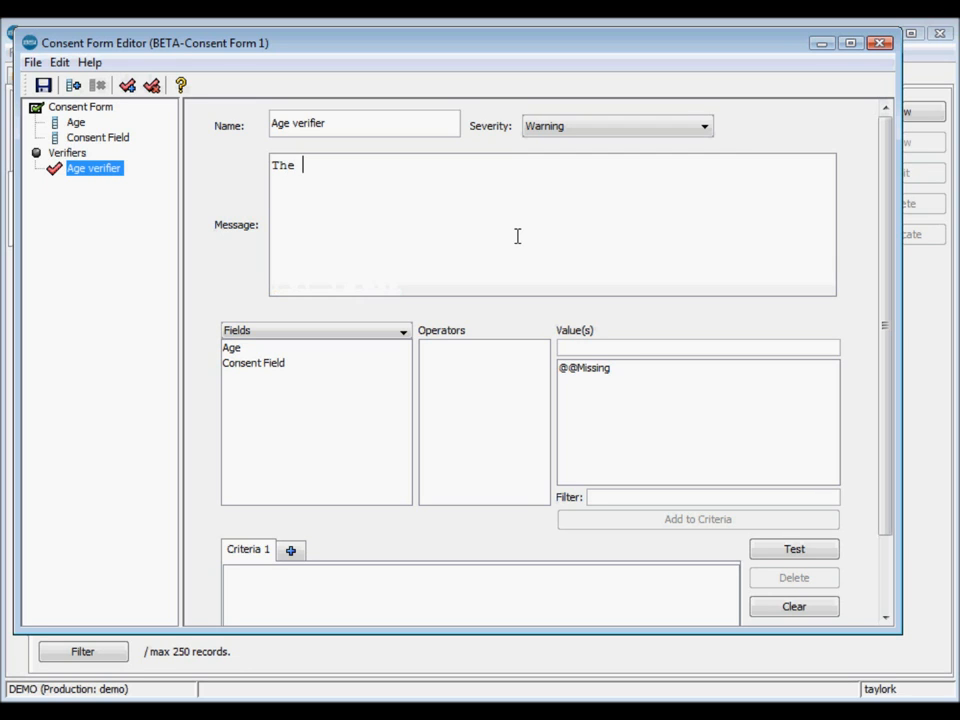
text(patient's )
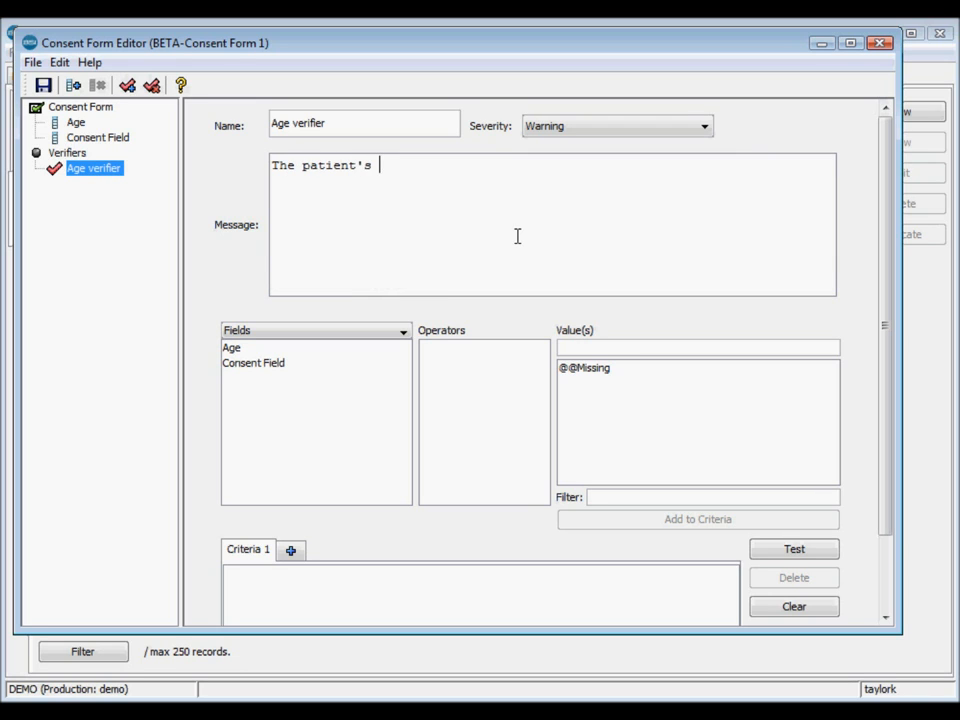
text(age is too low.)
scroll(574, 538, down, 1)
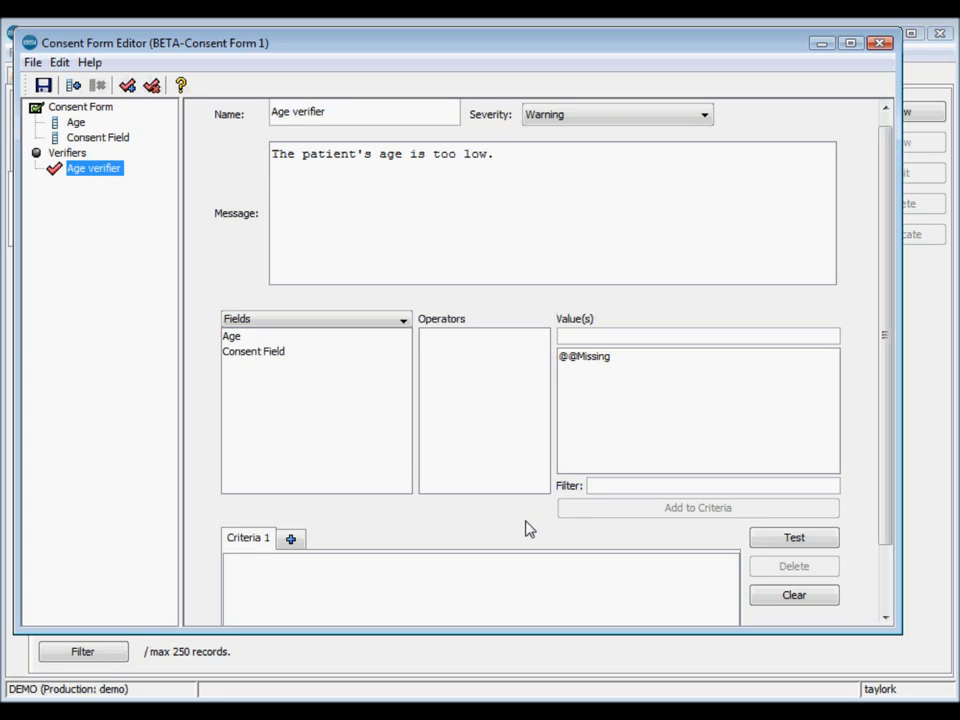
scroll(530, 529, down, 1)
scroll(530, 529, down, 3)
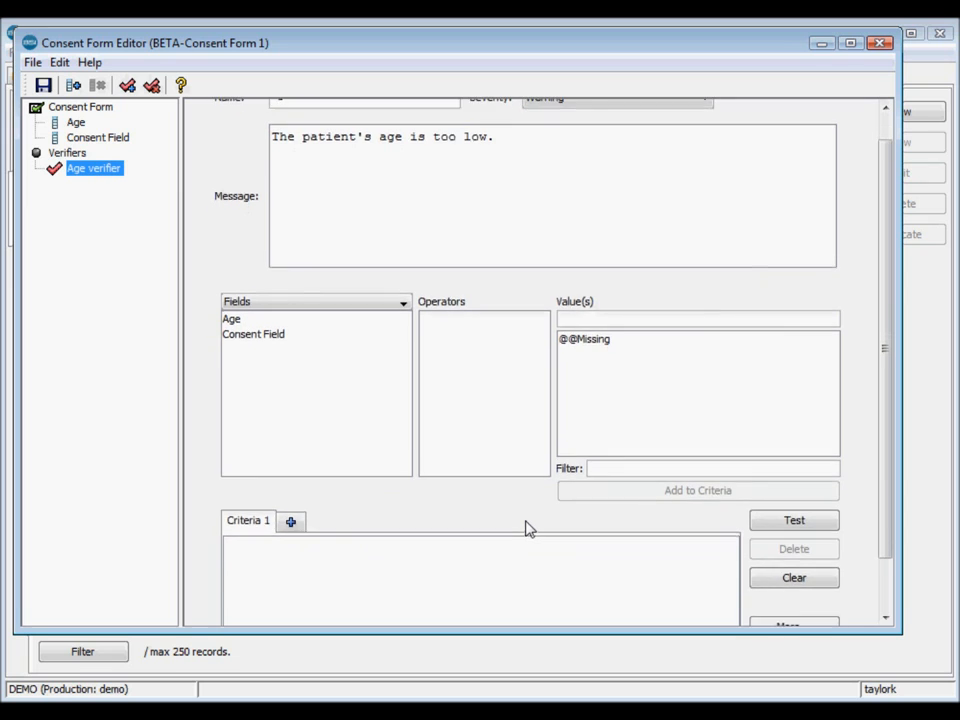
- Add the condition Age < 12 to the verifier's Criteria 1
drag(887, 489, 888, 568)
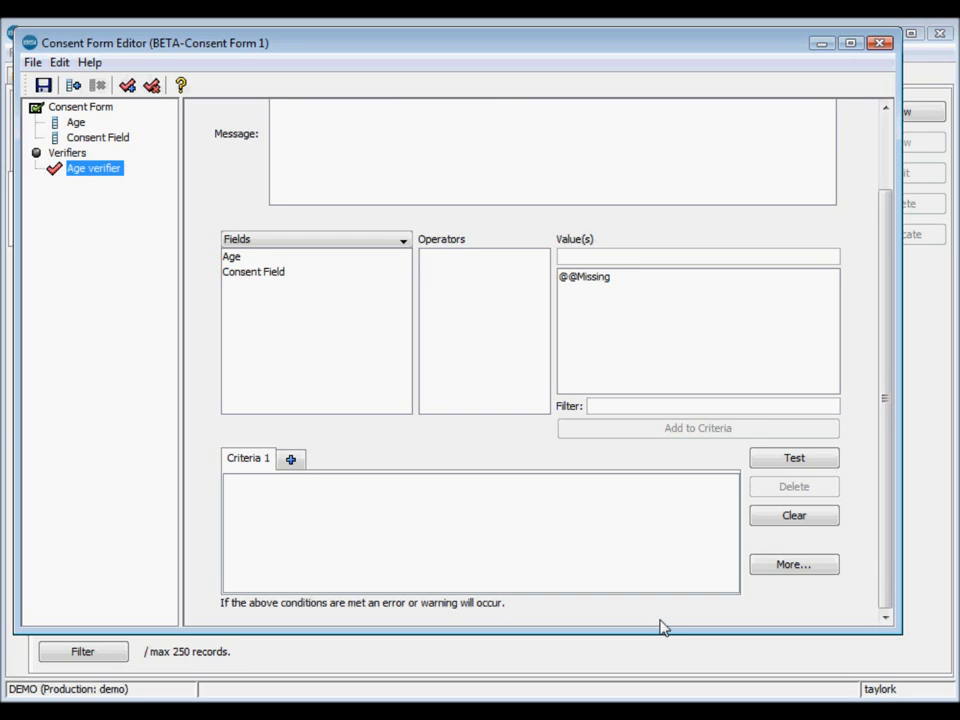
click(313, 258)
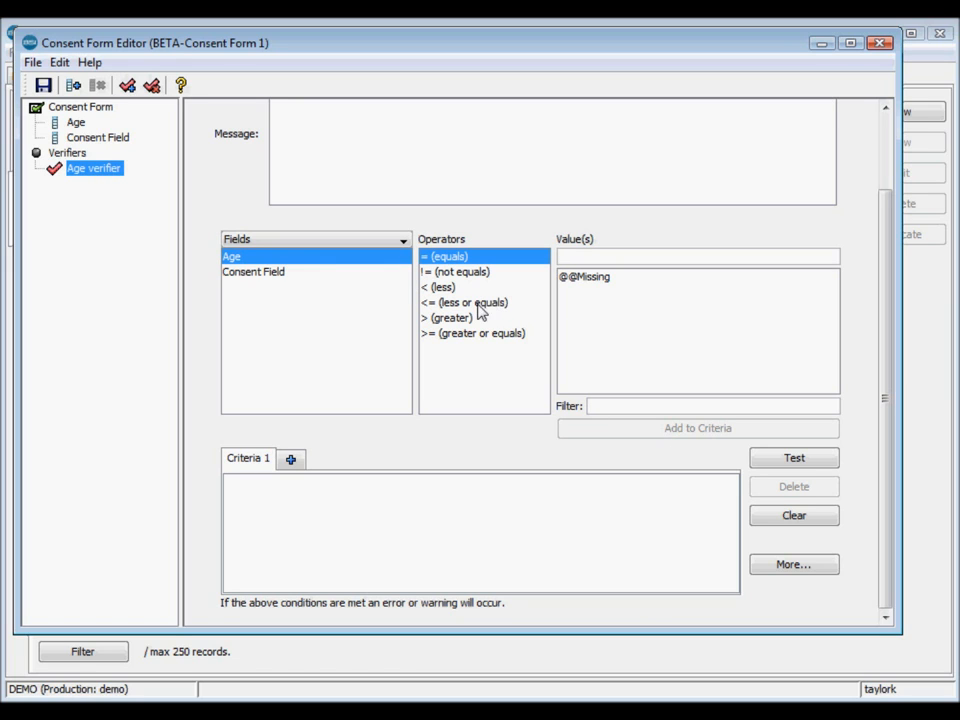
click(440, 288)
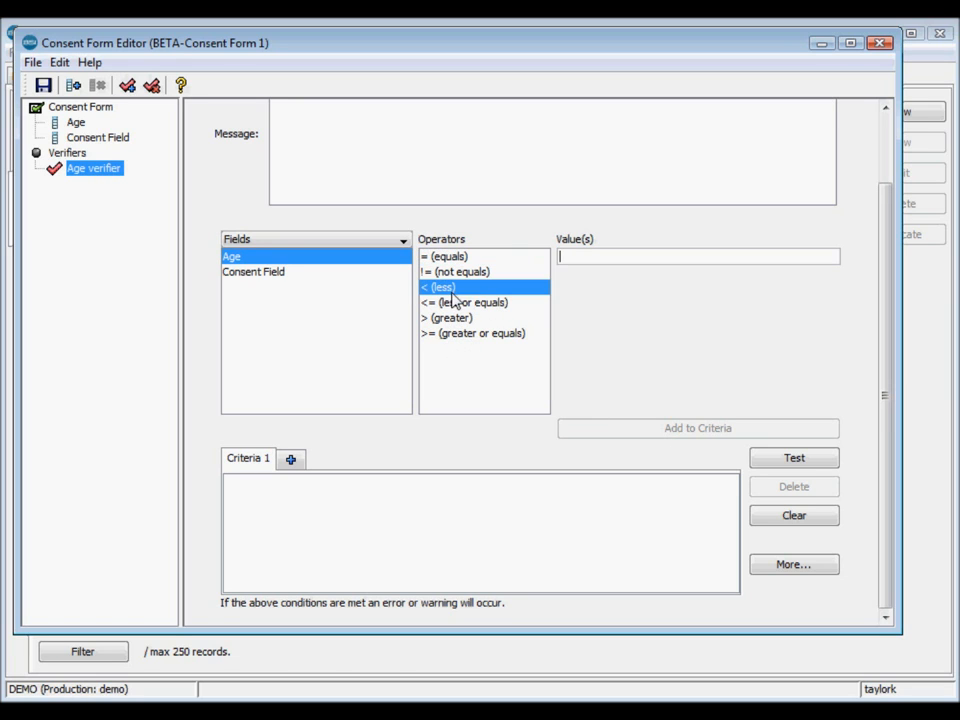
text(12)
click(657, 434)
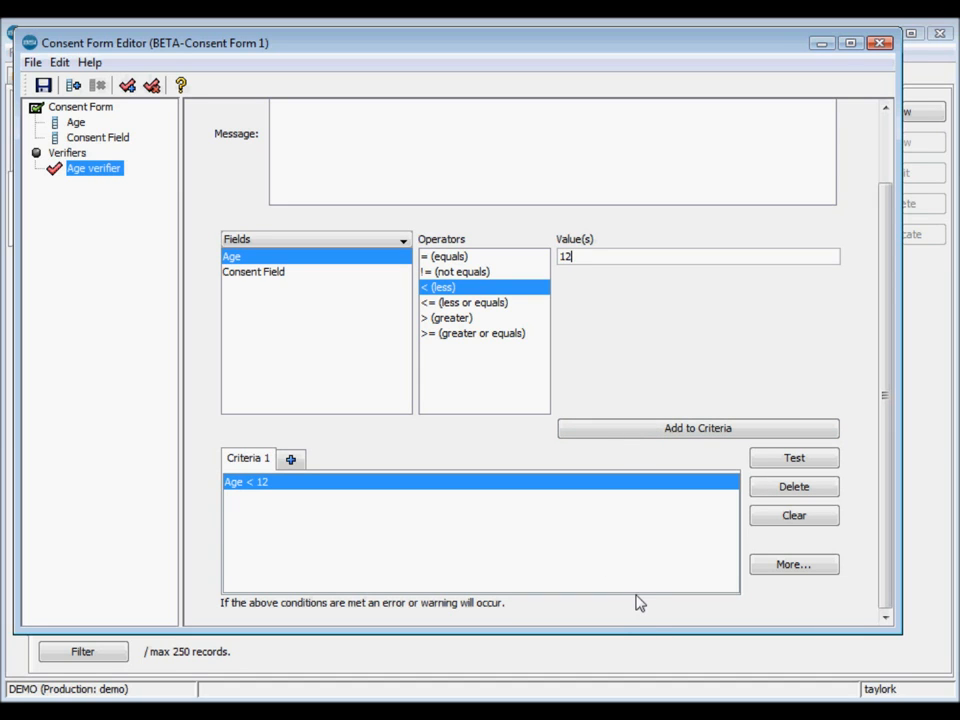
- Launch a test of the Age verifier
scroll(637, 597, up, 1)
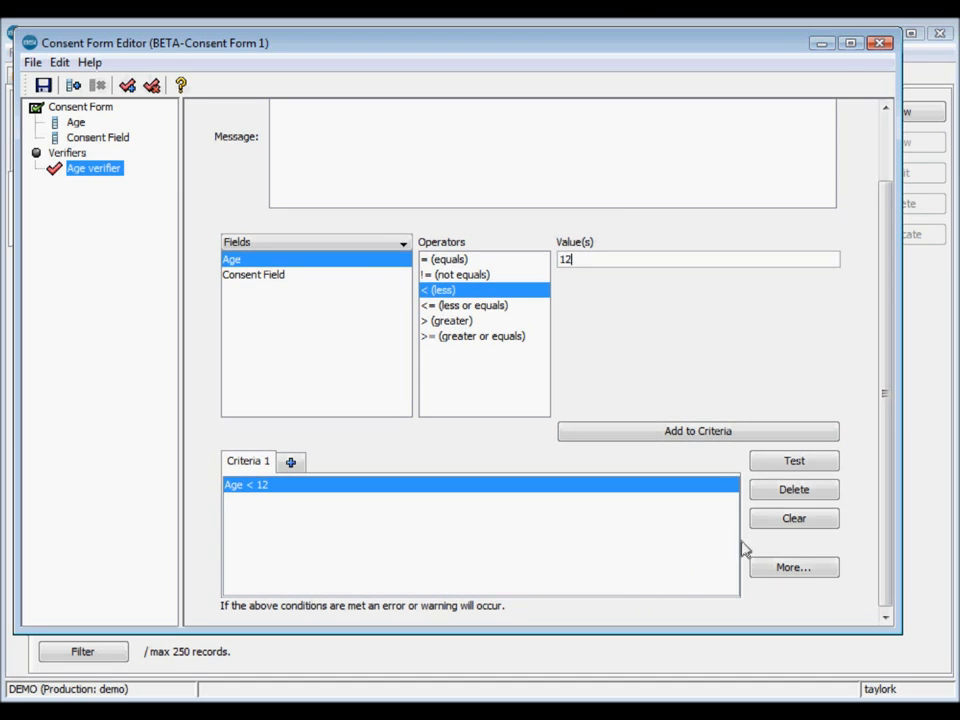
click(762, 460)
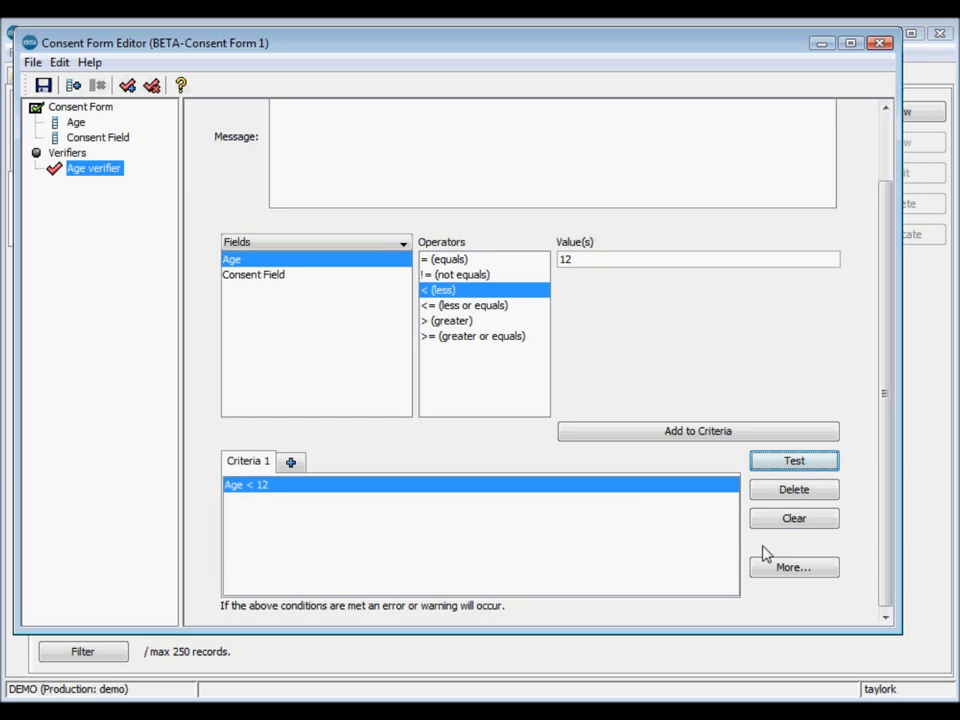
click(788, 463)
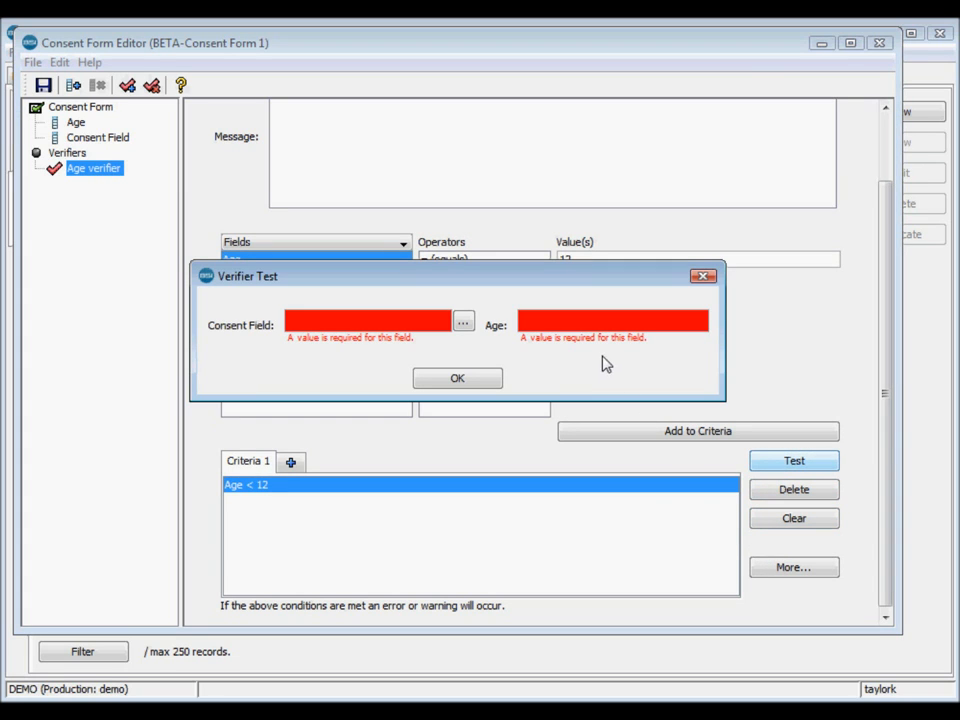
- Test with age 11, confirm the 'age is too low' warning appears, and close the test
click(600, 320)
text(11)
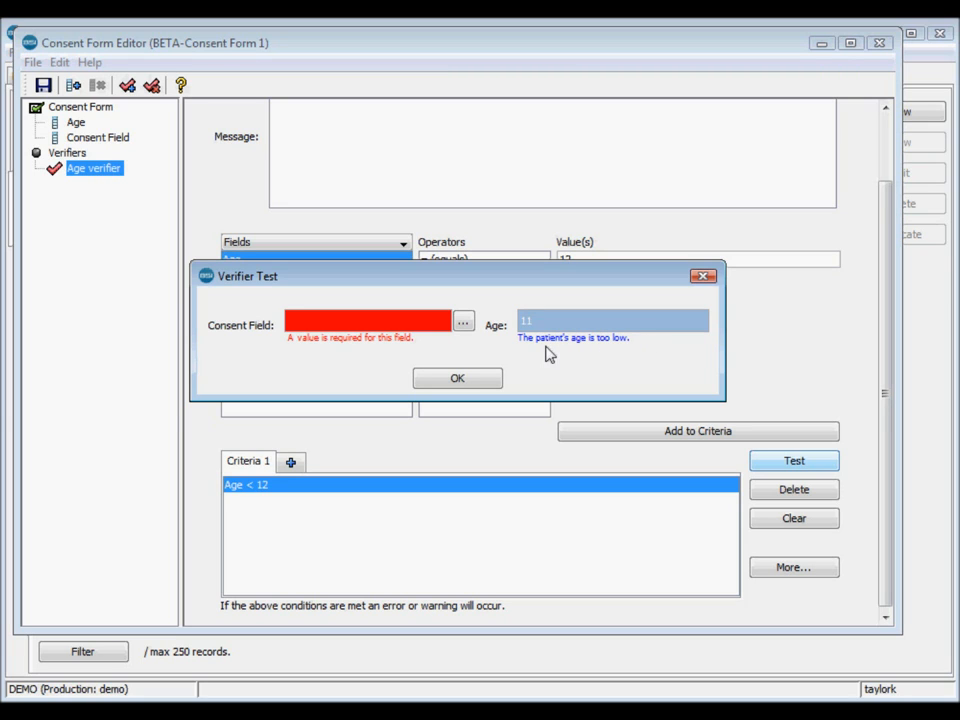
click(474, 379)
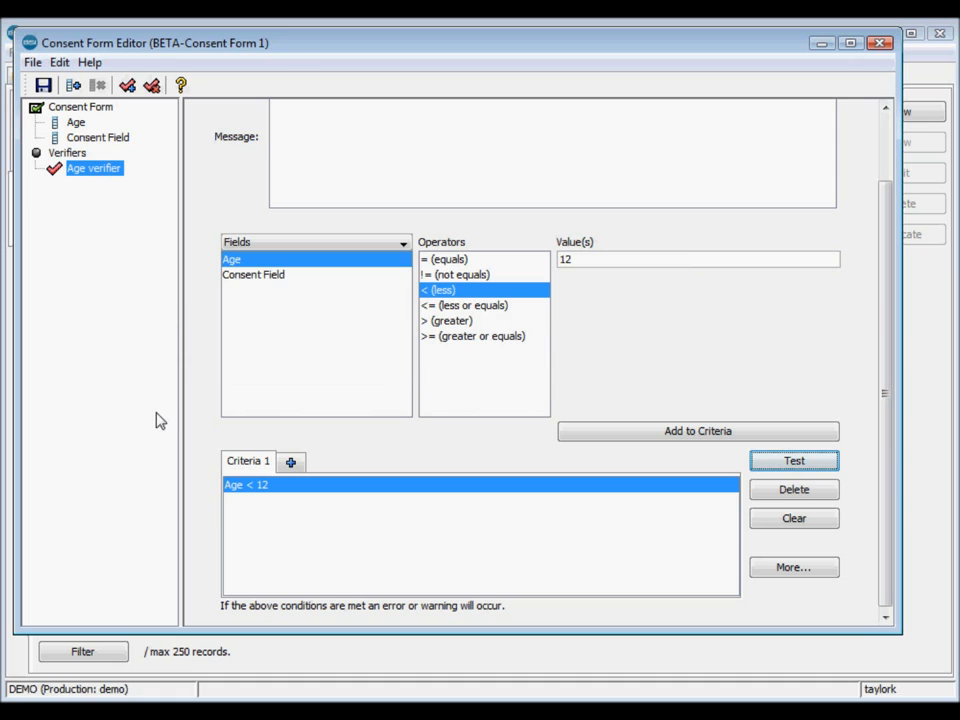
- Save Consent Form 1, close its editor, and show the Patient Consent list
click(43, 85)
click(880, 43)
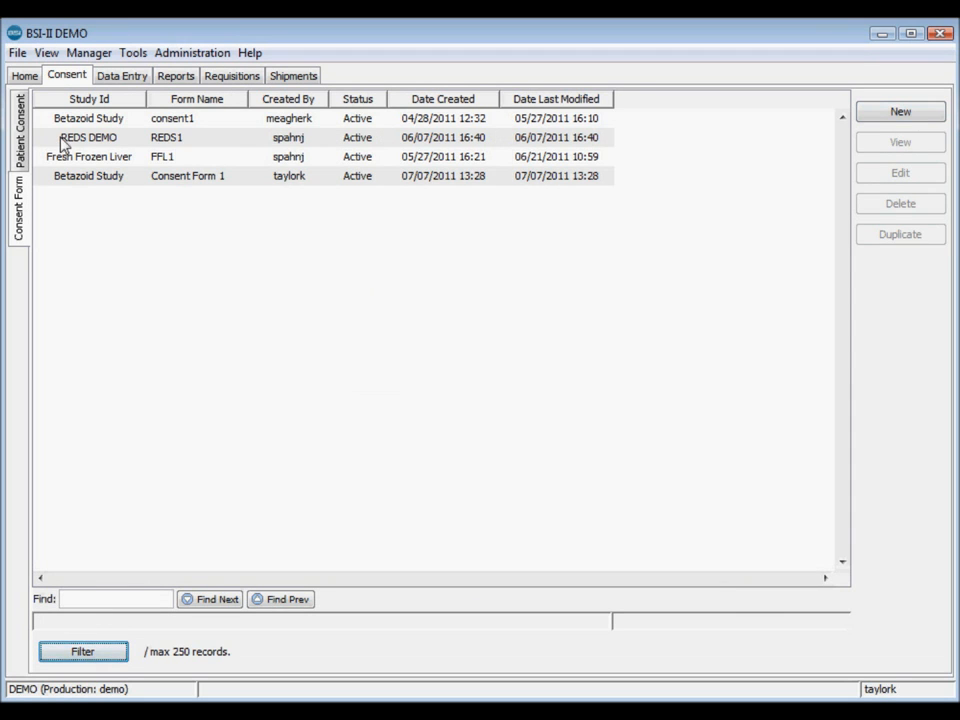
click(26, 127)
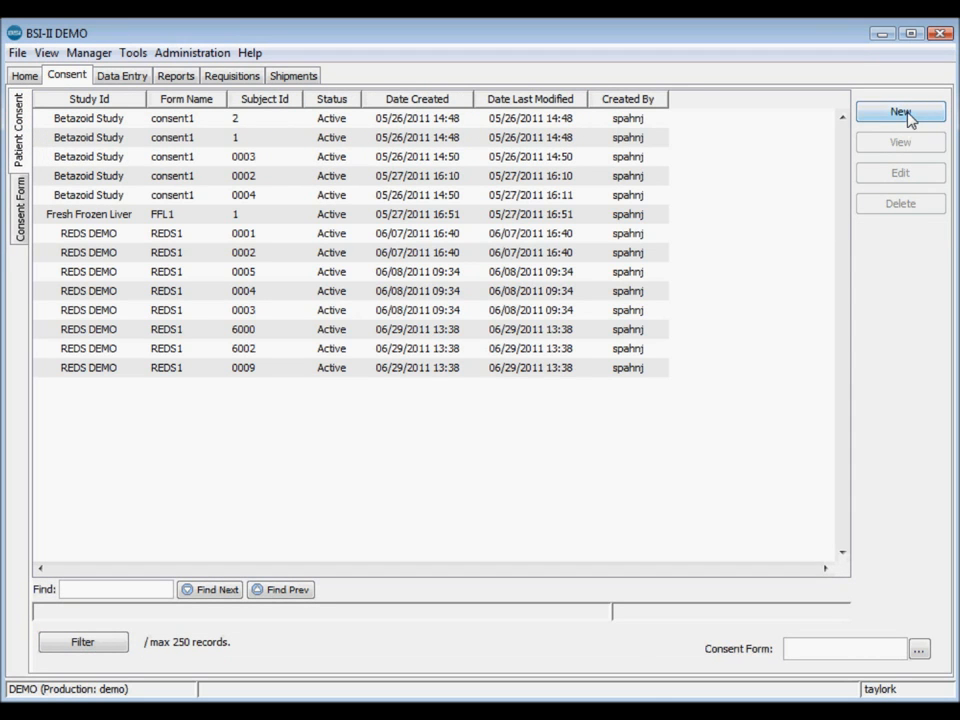